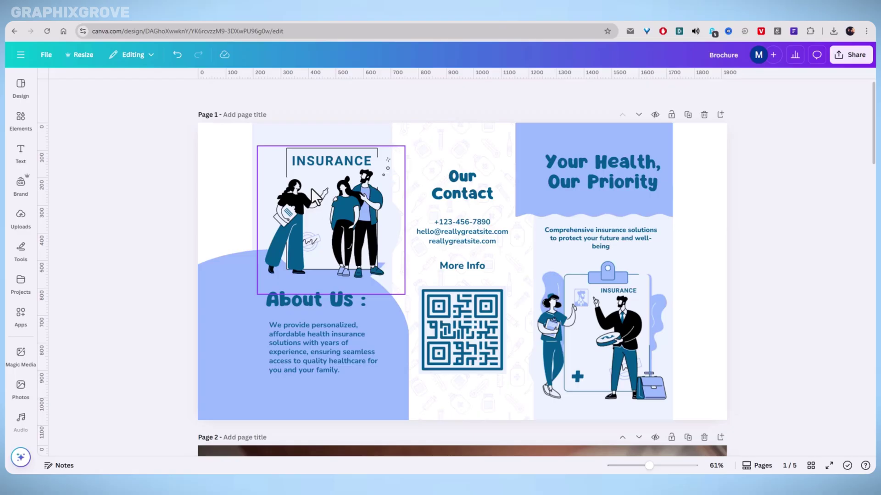
- Delete three extra pages from the insurance brochure design
left_click(704, 438)
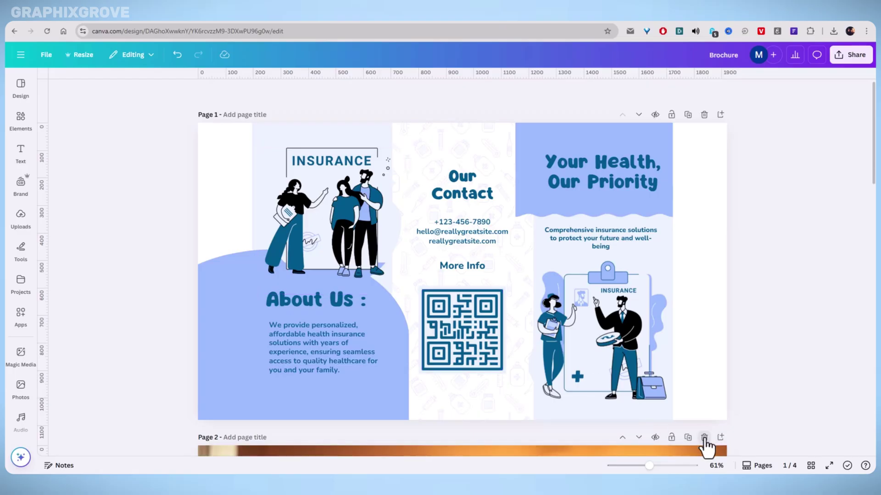
left_click(704, 438)
left_click(705, 438)
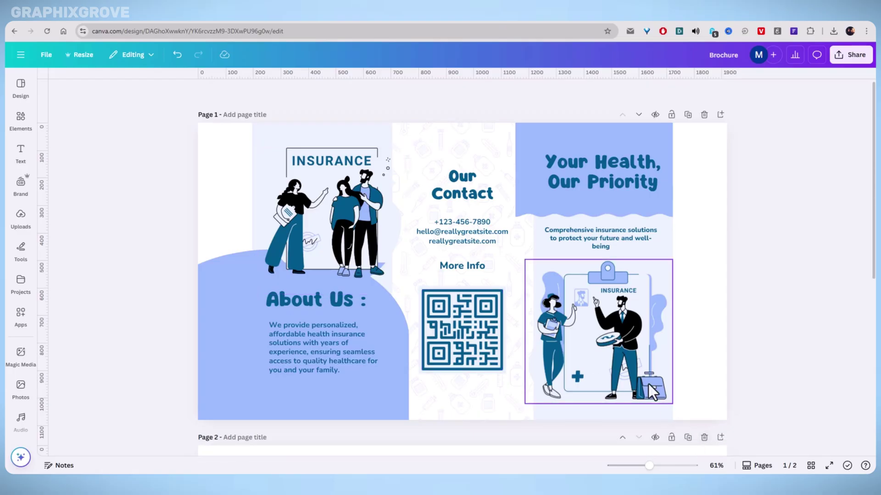
scroll(649, 361, "down", 1)
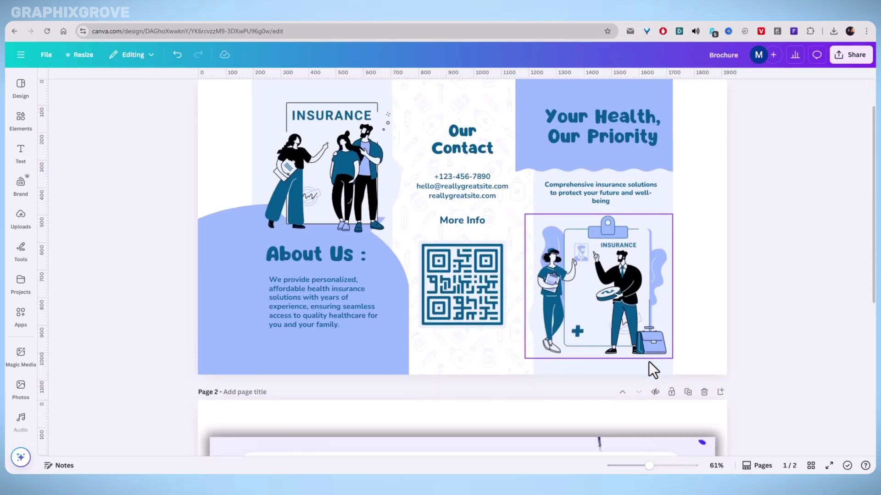
- Delete the last extra page, then nudge the INSURANCE illustration up-left and the QR code down-right
left_click(704, 392)
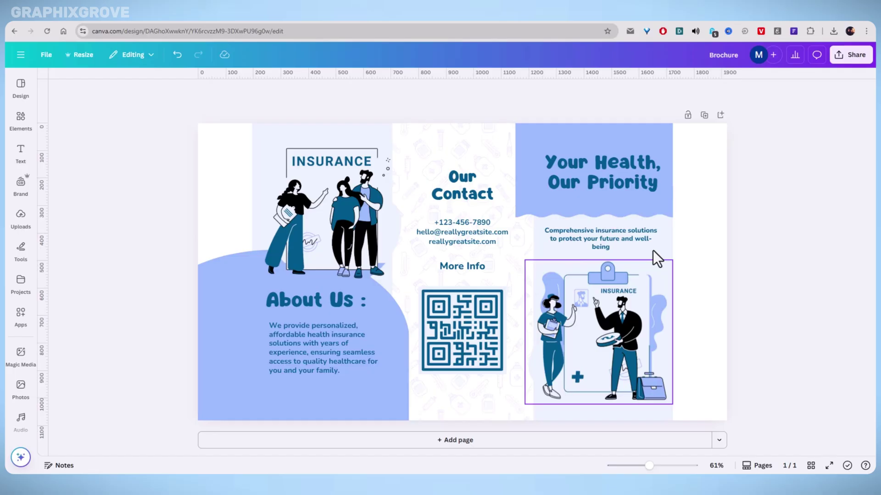
mouse_move(310, 217)
left_mouse_down()
mouse_move(300, 219)
mouse_move(308, 214)
left_mouse_up()
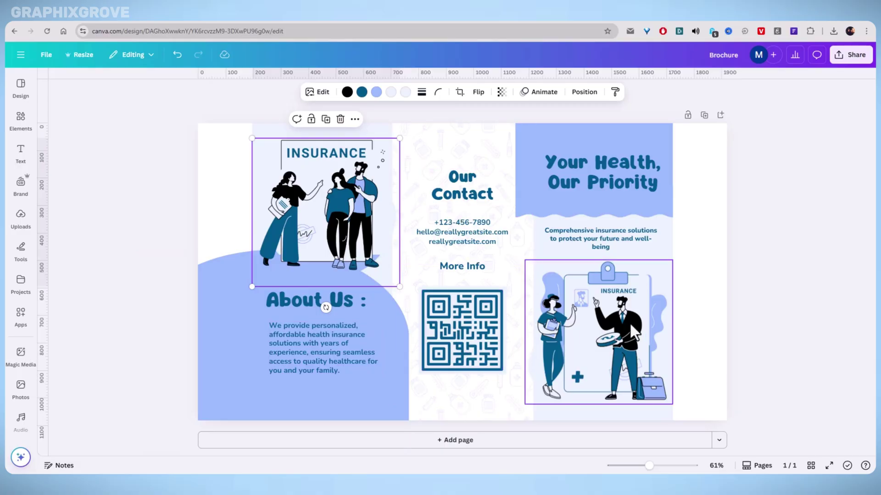
left_click_drag(468, 330, 472, 335)
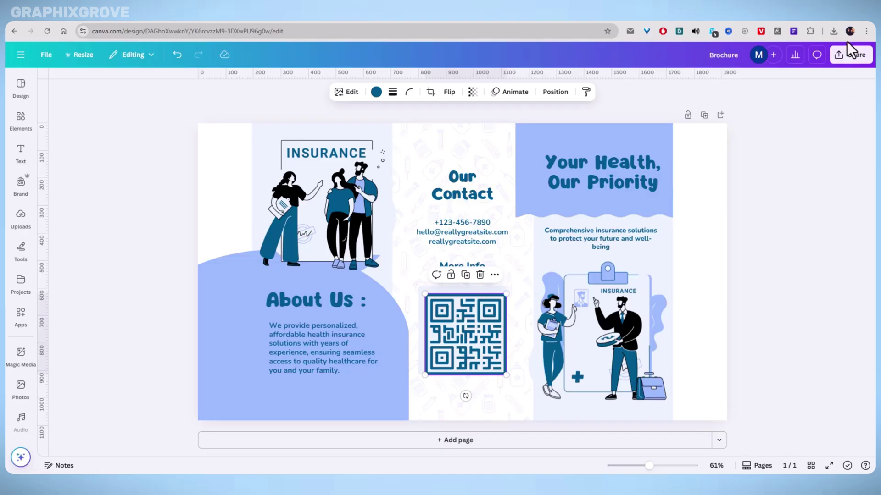
- Bring up the brochure's Download panel from the Share menu
left_click(847, 56)
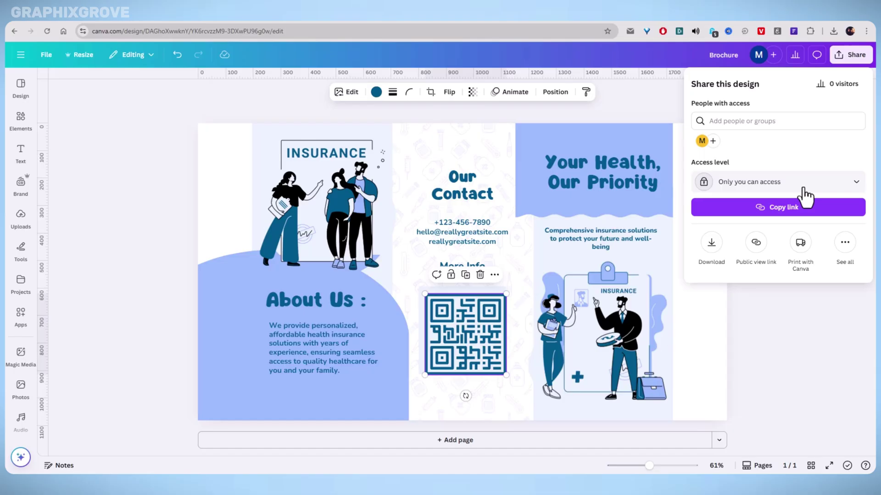
left_click(715, 248)
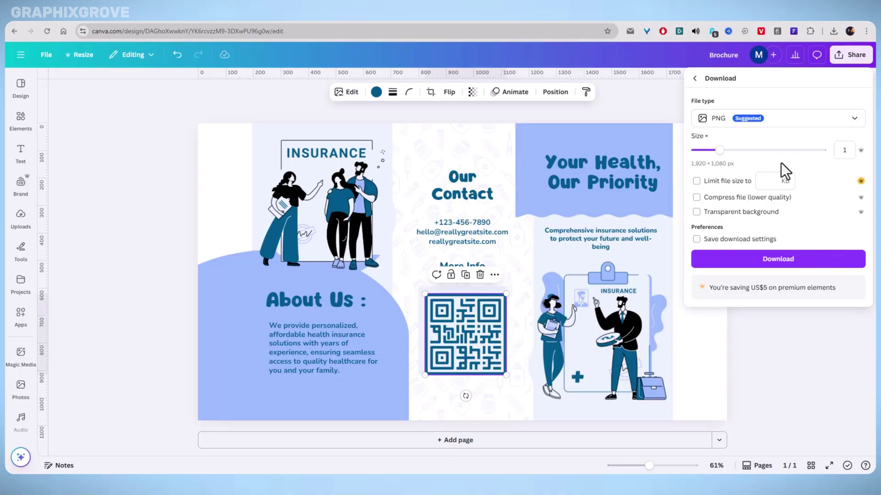
- Choose PDF Print from the File type list
left_click(799, 120)
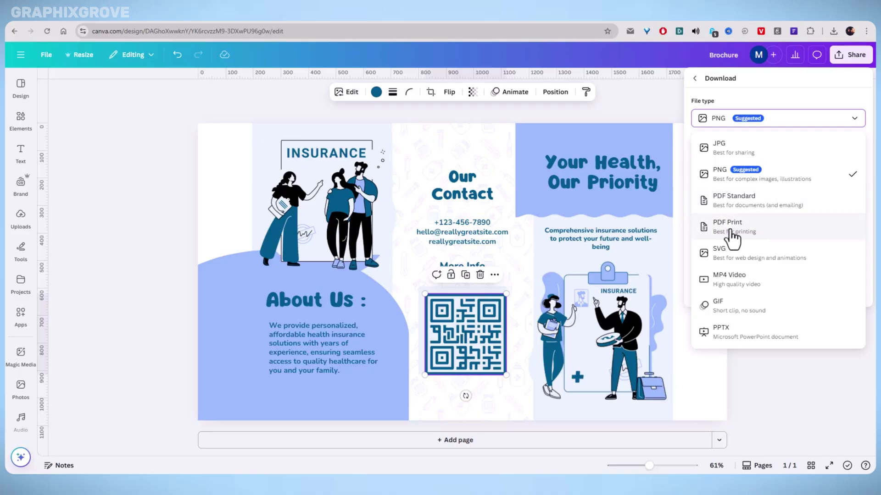
left_click(765, 229)
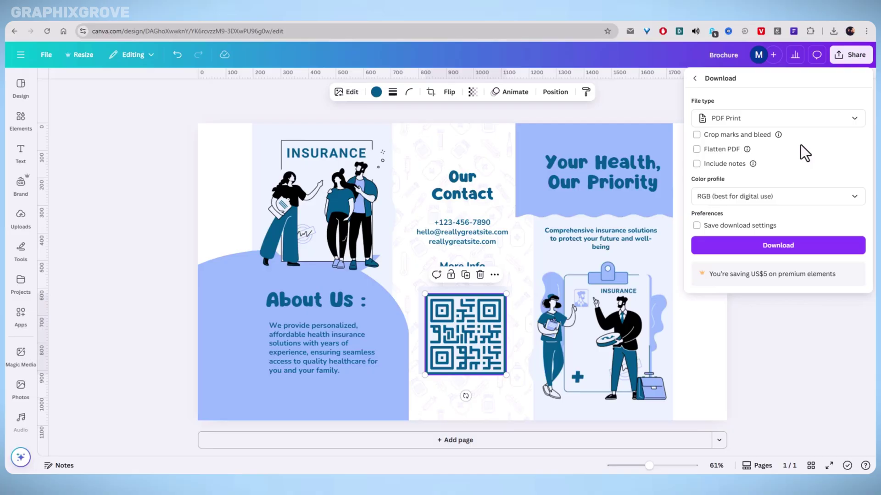
- Enable Crop marks and bleed and Flatten PDF, and set the colour profile to CMYK
left_click(696, 135)
left_click(697, 149)
left_click(783, 198)
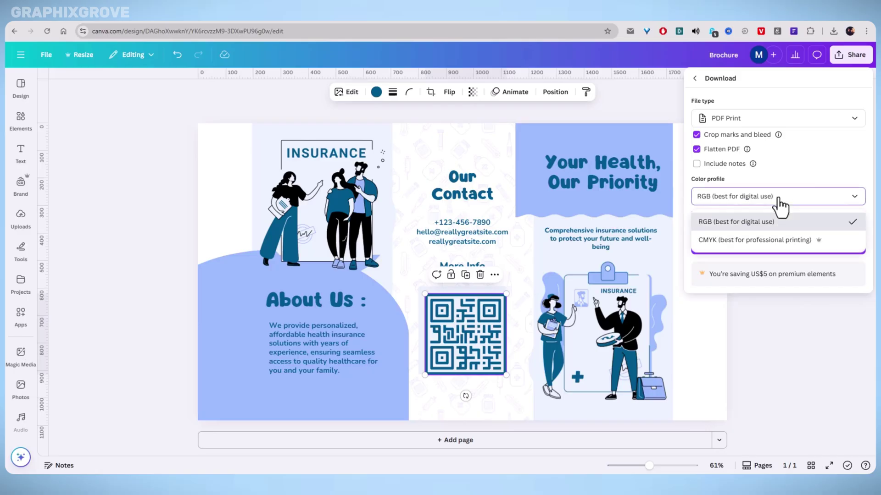
left_click(711, 242)
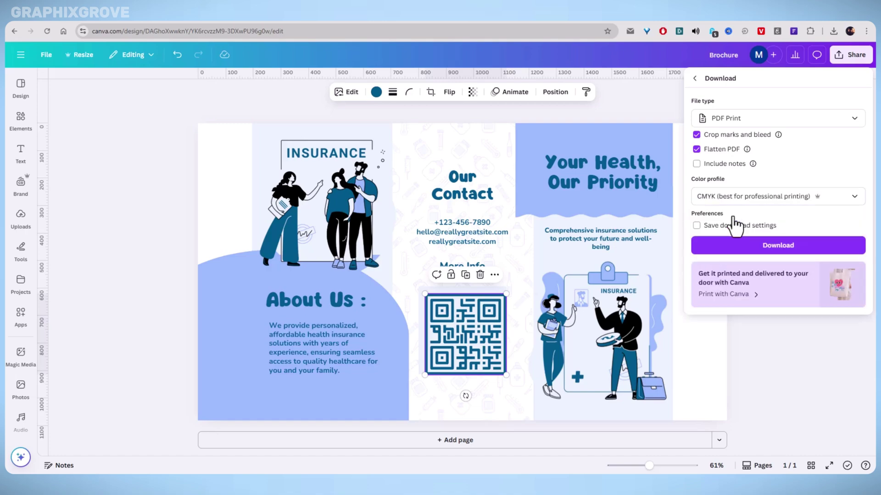
- Download the brochure as a PDF Print file, Brochure.pdf
left_click(791, 247)
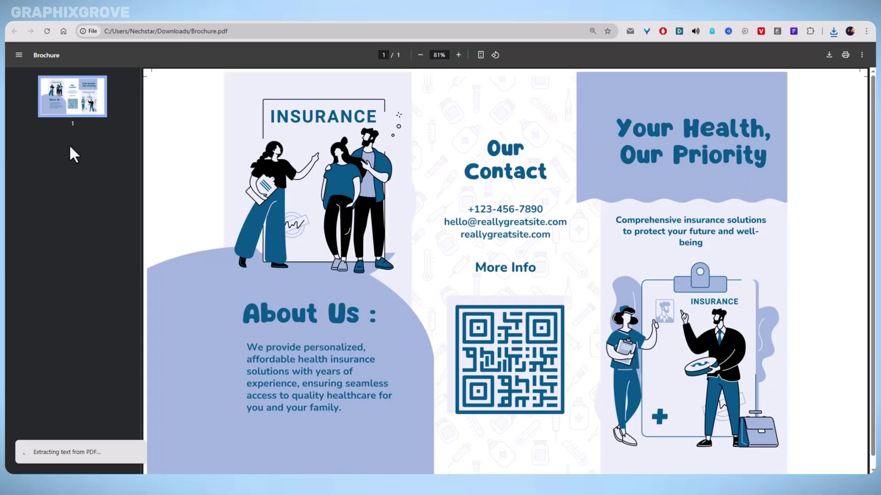
- Open Chrome's print settings and keep A4 paper, Default scale and Color under More settings
scroll(442, 126, "down", 3)
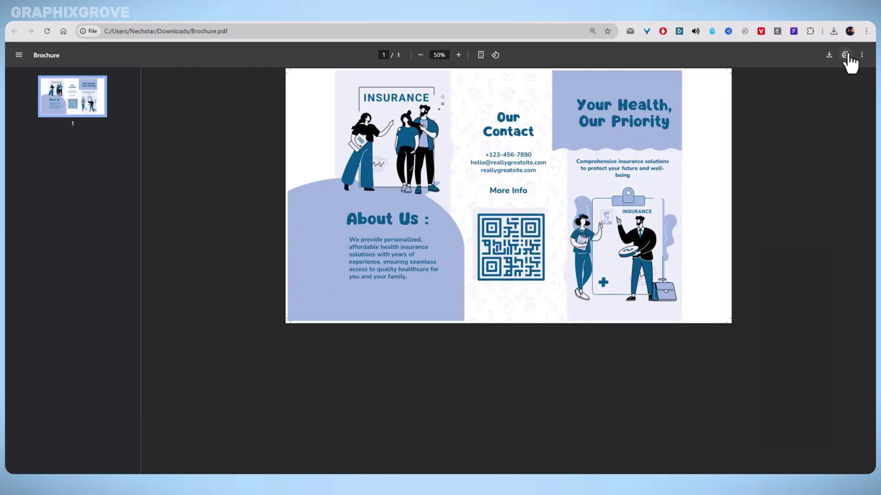
left_click(846, 56)
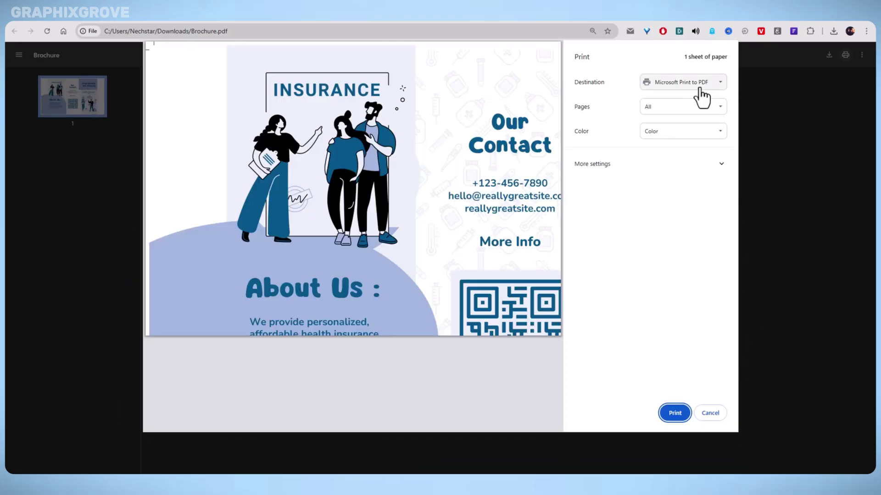
left_click(717, 166)
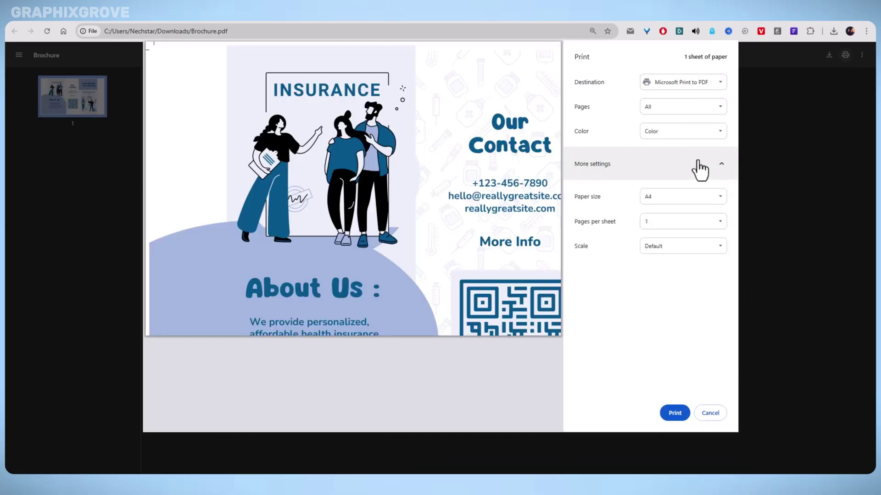
left_click(655, 198)
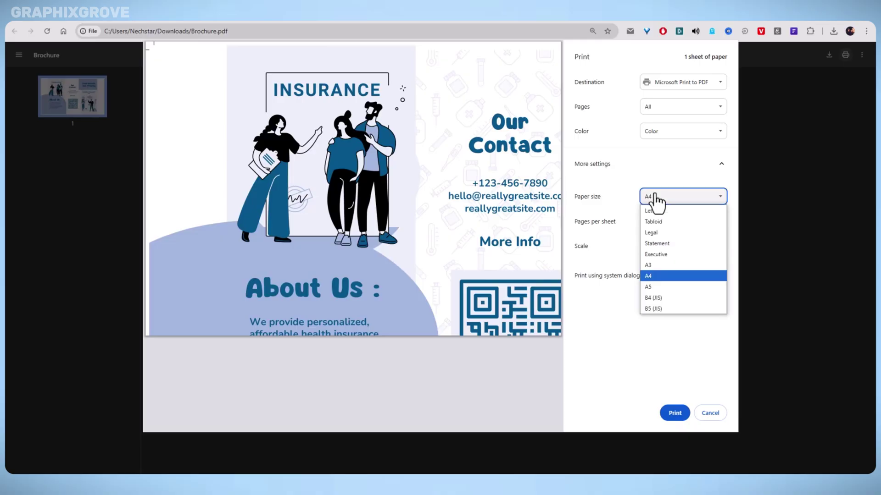
left_click(655, 200)
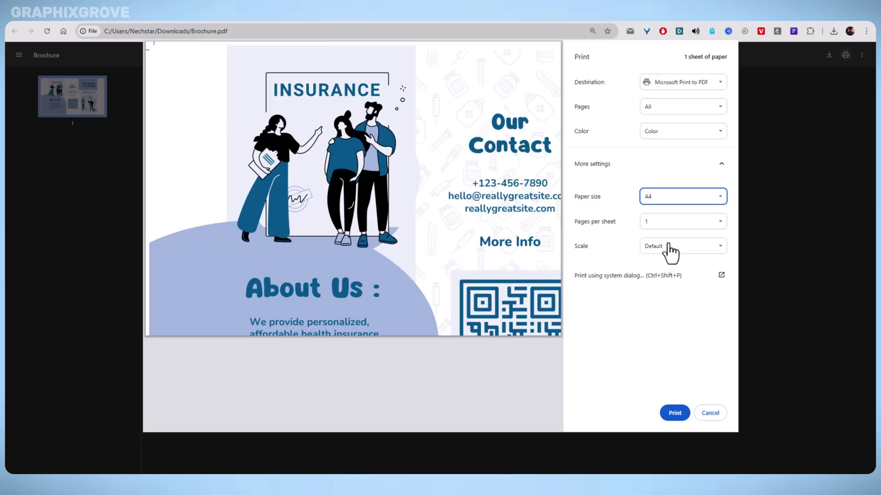
left_click(668, 249)
left_click(669, 257)
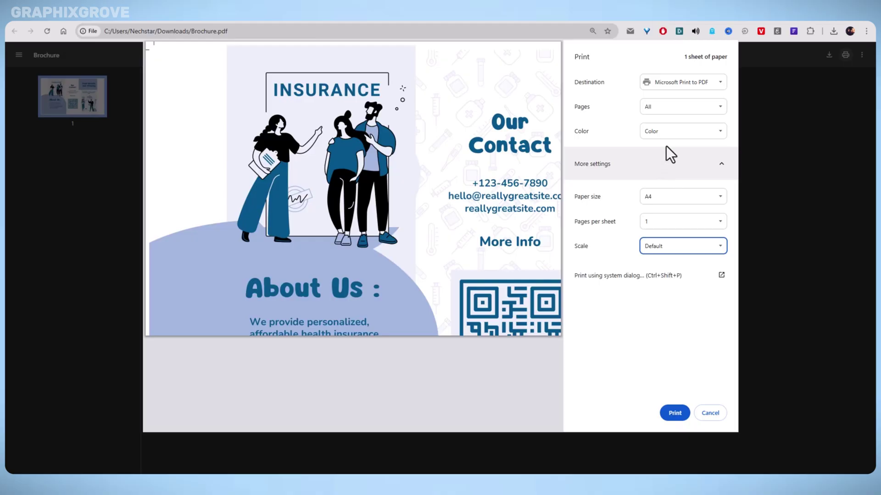
left_click(666, 133)
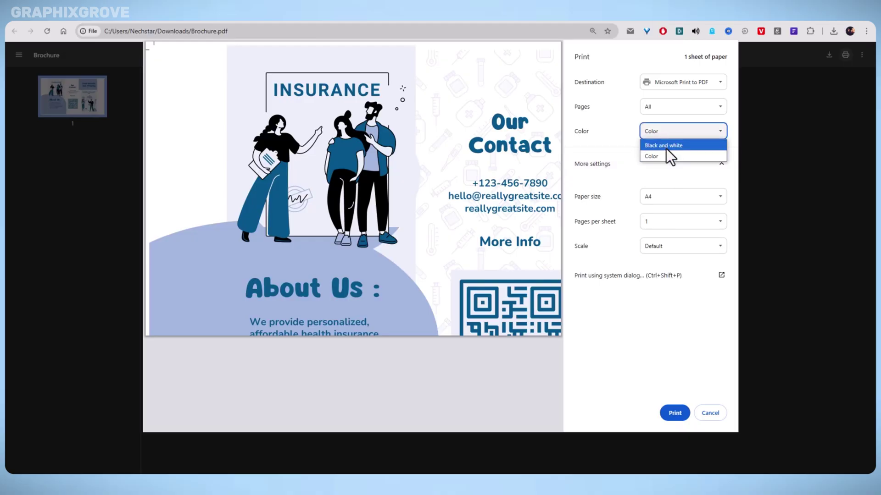
left_click(672, 154)
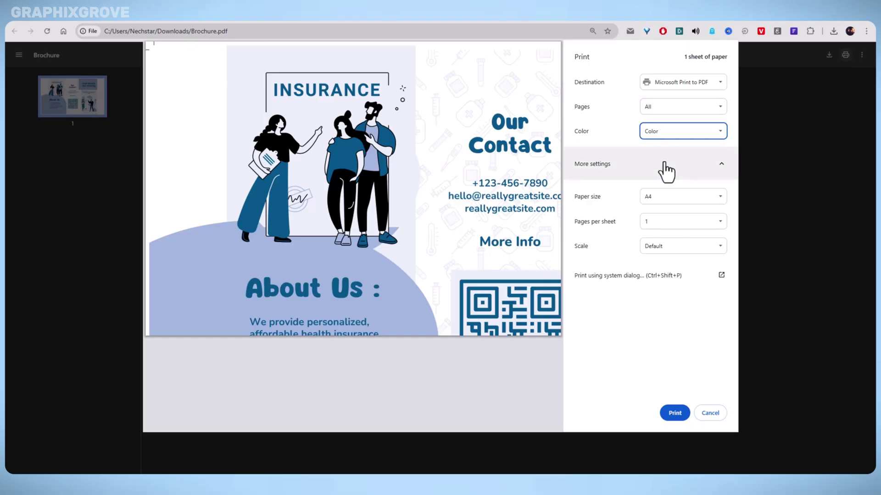
- Try A5, Letter and Tabloid paper sizes in the print preview
left_click(667, 200)
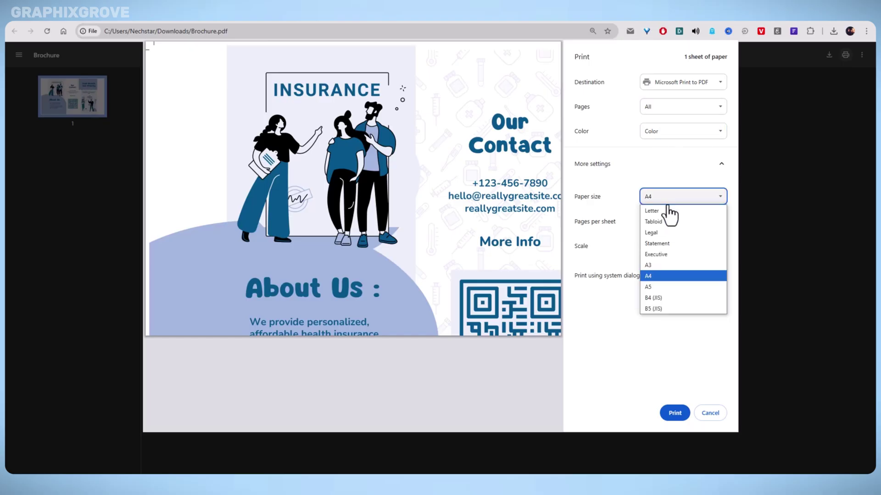
left_click(680, 288)
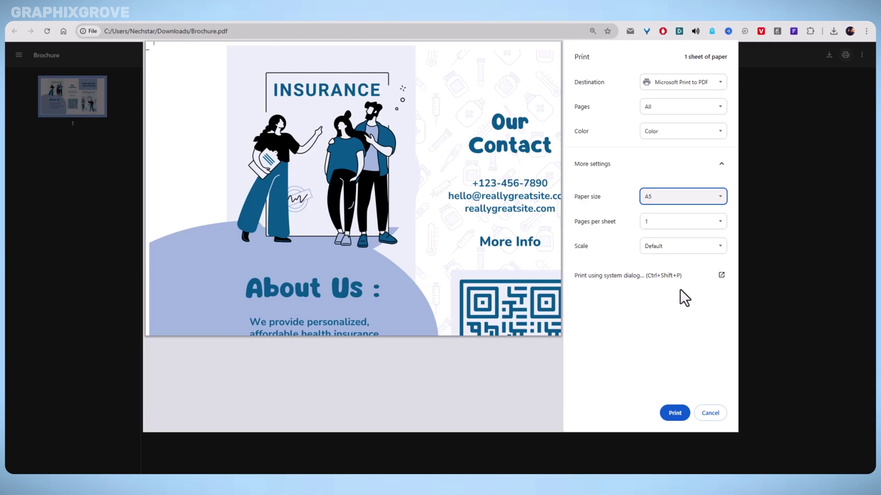
left_click(669, 200)
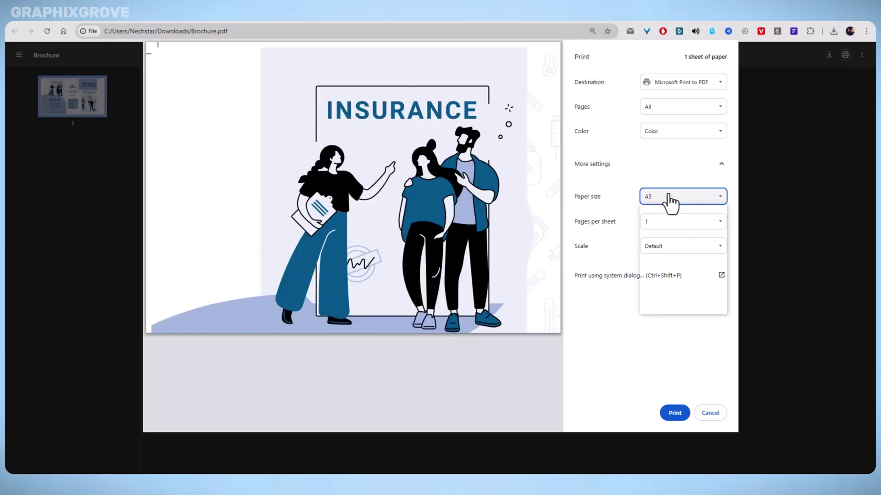
left_click(661, 210)
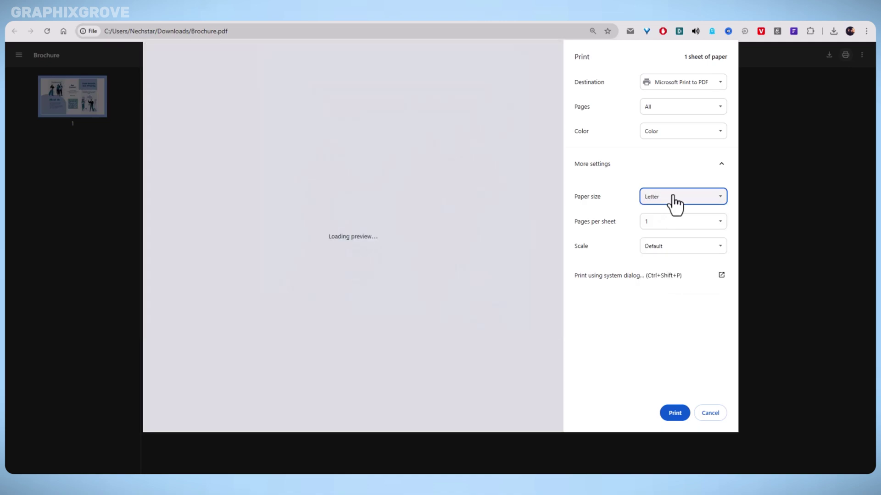
left_click(674, 202)
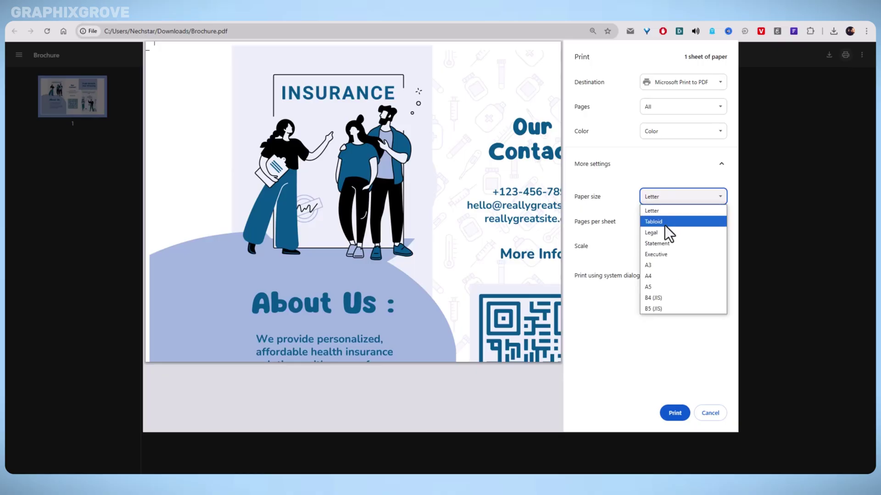
left_click(665, 224)
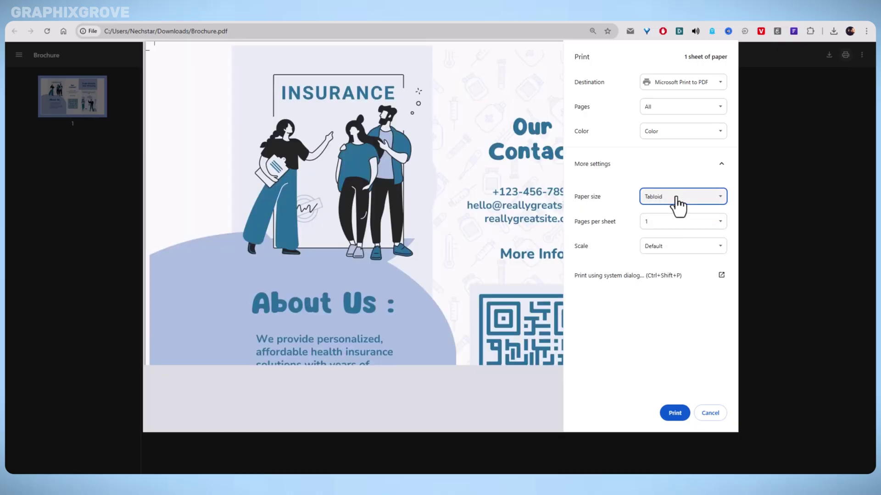
- Preview Legal, Statement, Executive and B4 (JIS) paper sizes
left_click(674, 205)
left_click(671, 234)
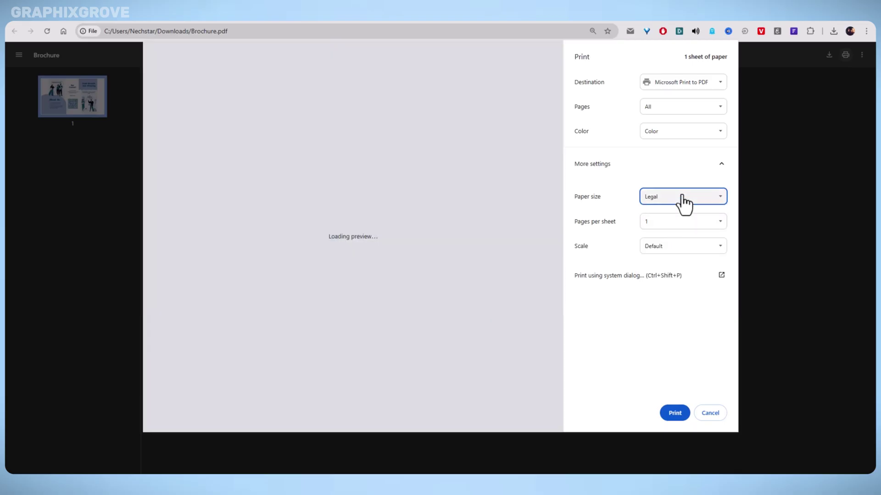
left_click(683, 204)
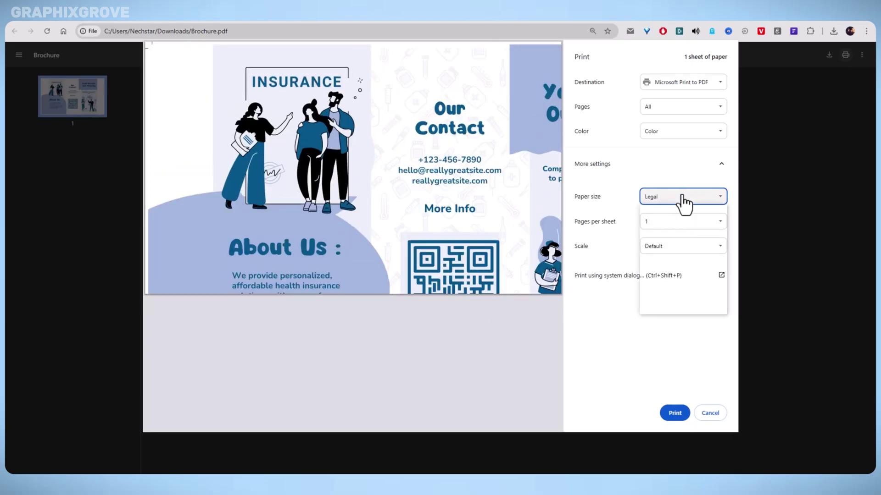
left_click(665, 245)
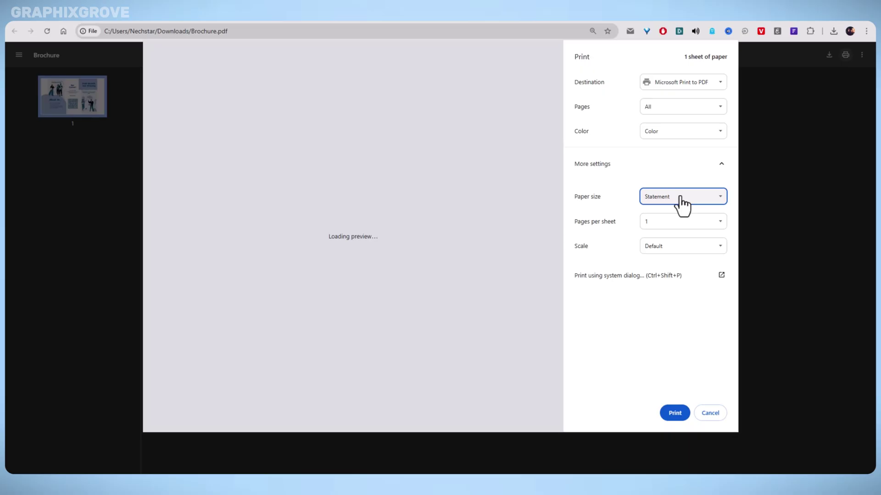
left_click(680, 202)
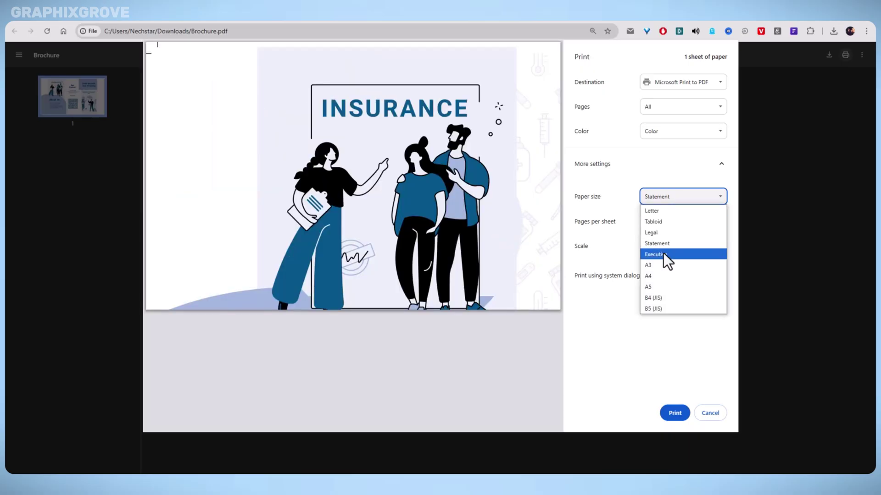
left_click(663, 253)
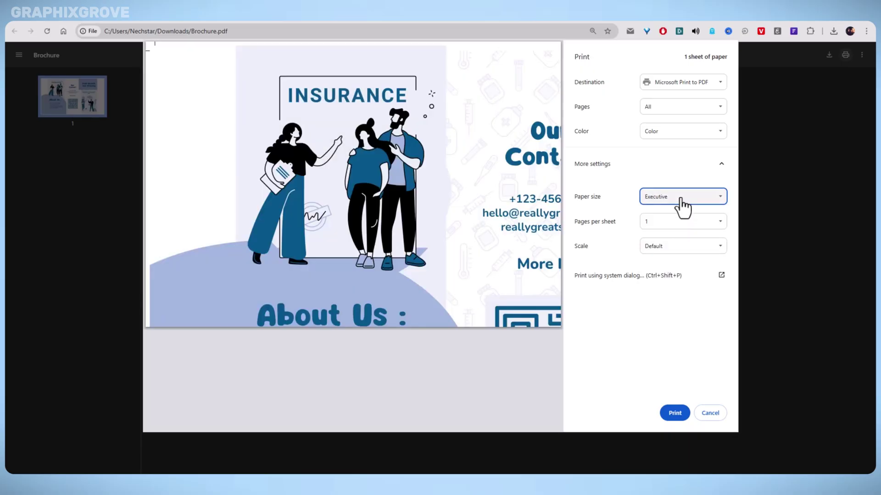
left_click(683, 201)
left_click(659, 301)
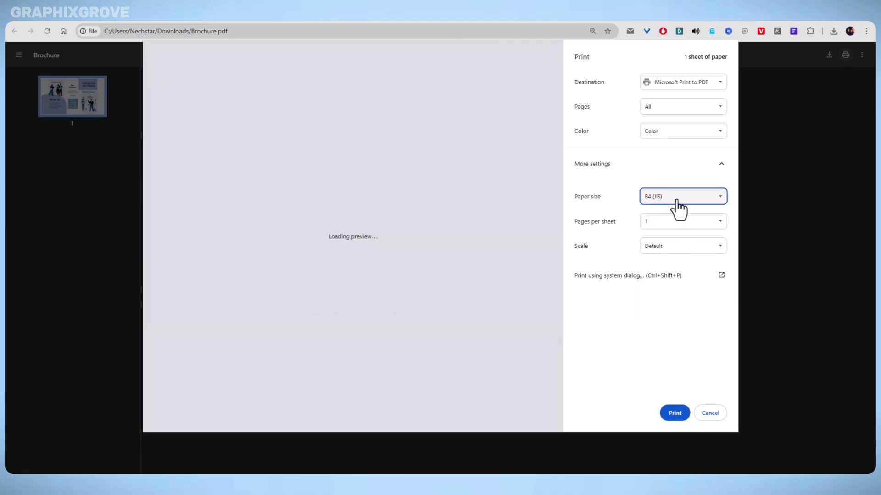
- Set scale to Fit to printable area and paper size to Letter
left_click(679, 246)
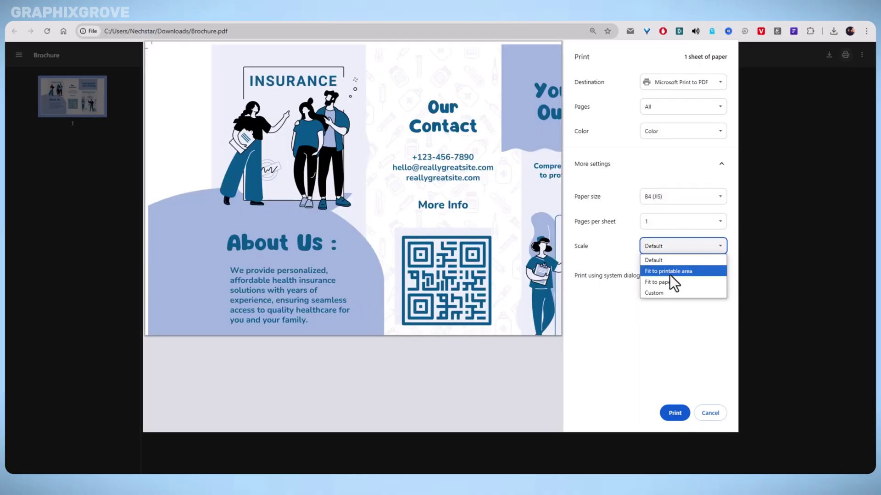
left_click(683, 271)
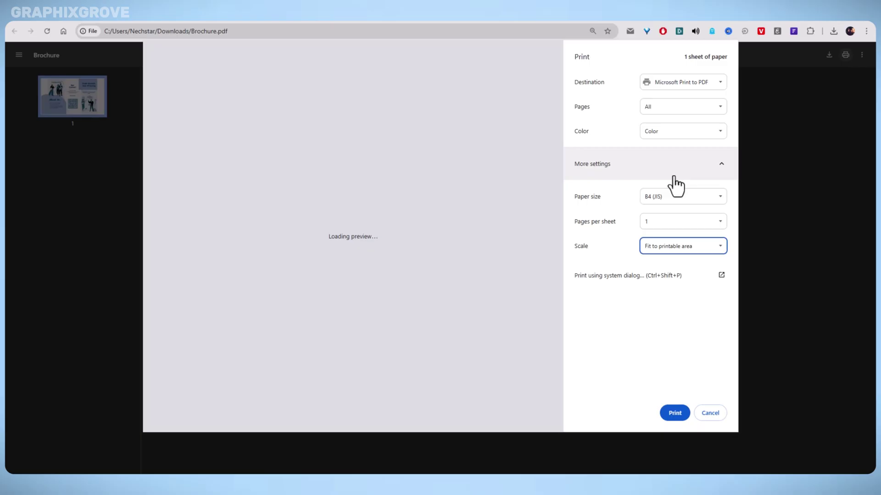
left_click(670, 198)
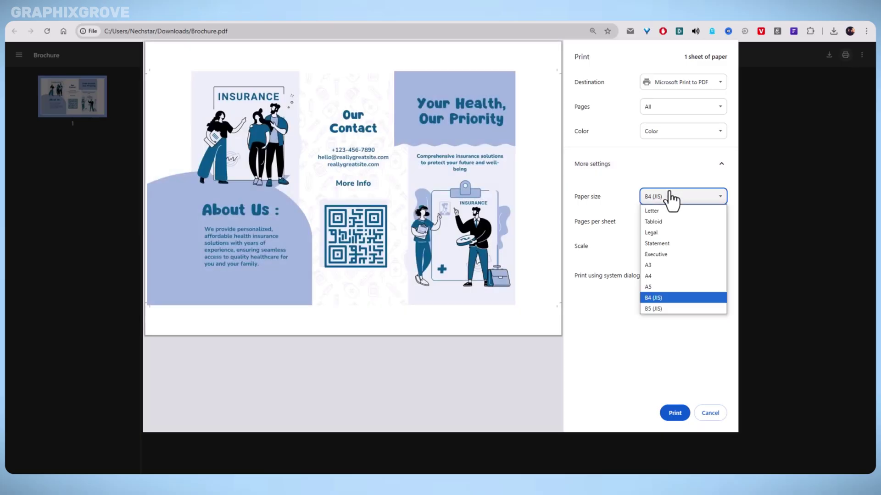
left_click(668, 214)
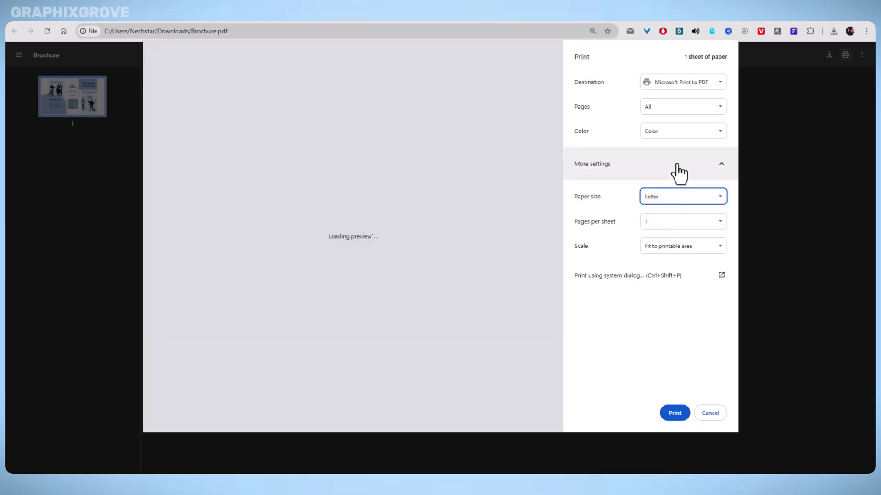